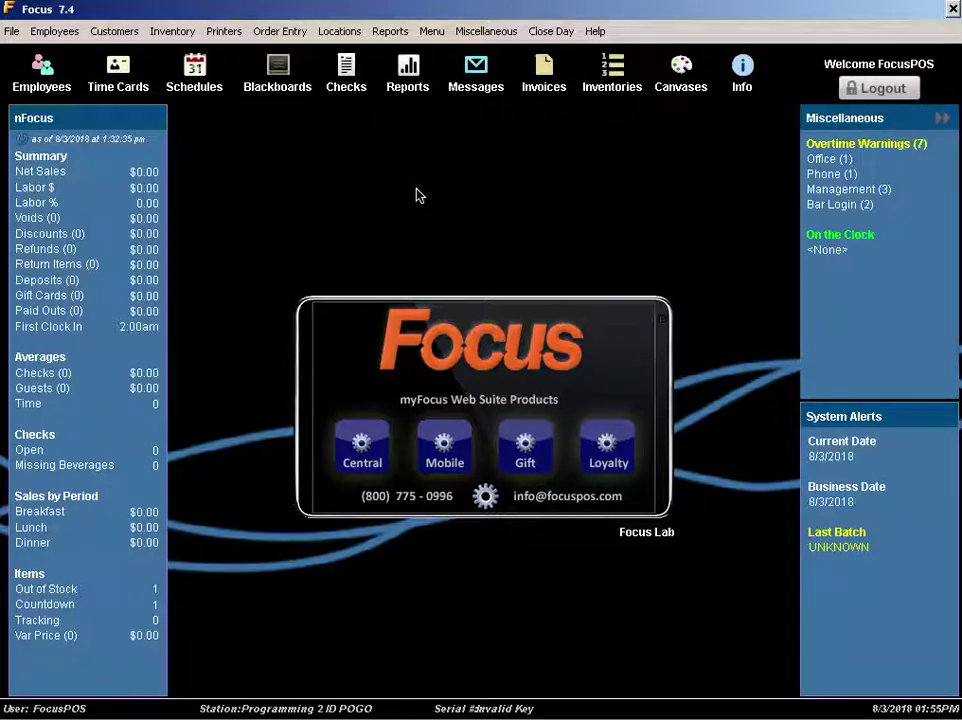
Open the Tip Pools editor and keep Busser as the BACK SERVER pool's distribution job
left_click(388, 32)
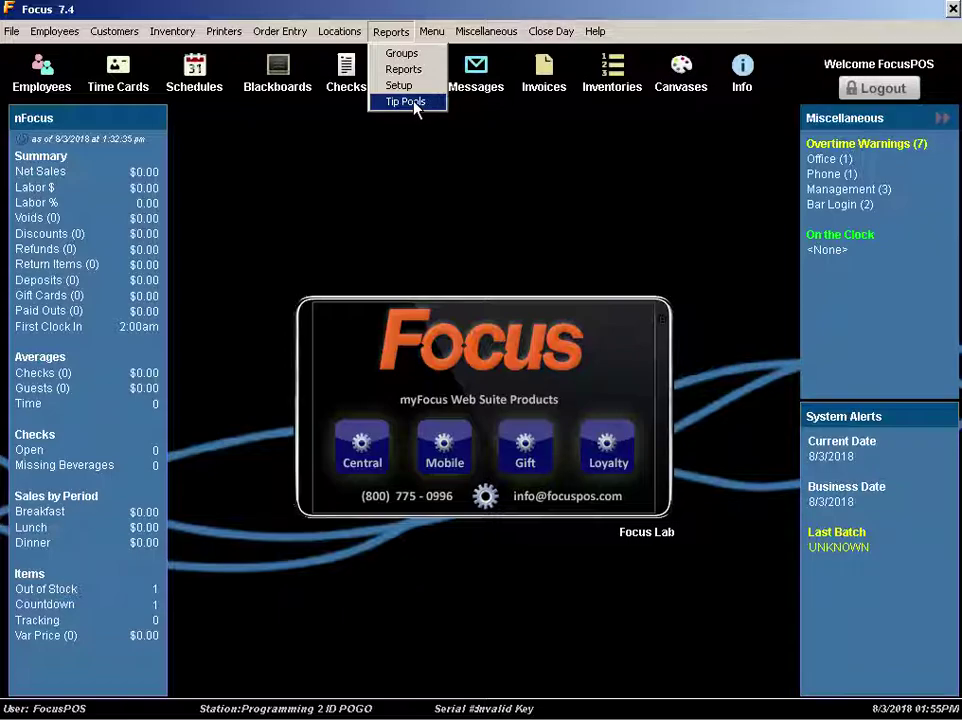
left_click(414, 102)
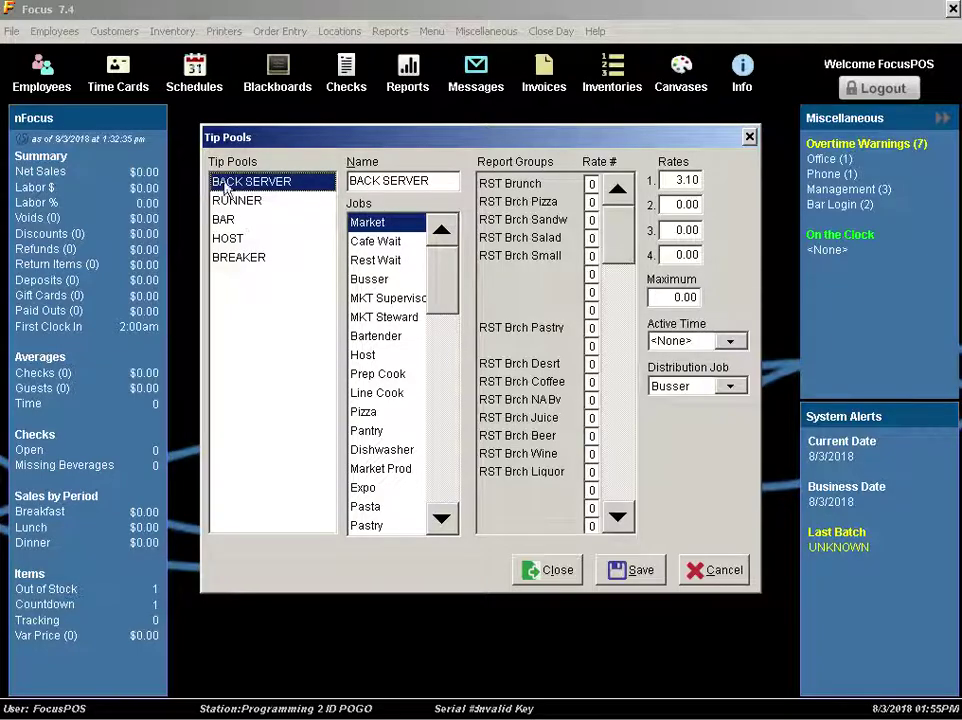
left_click(726, 393)
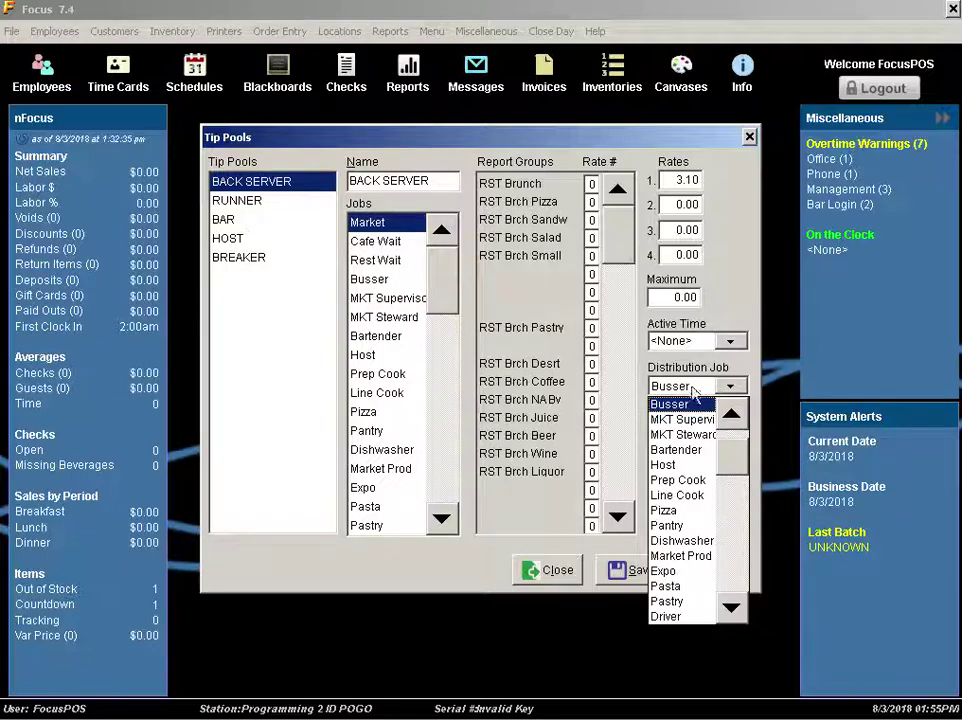
left_click(740, 369)
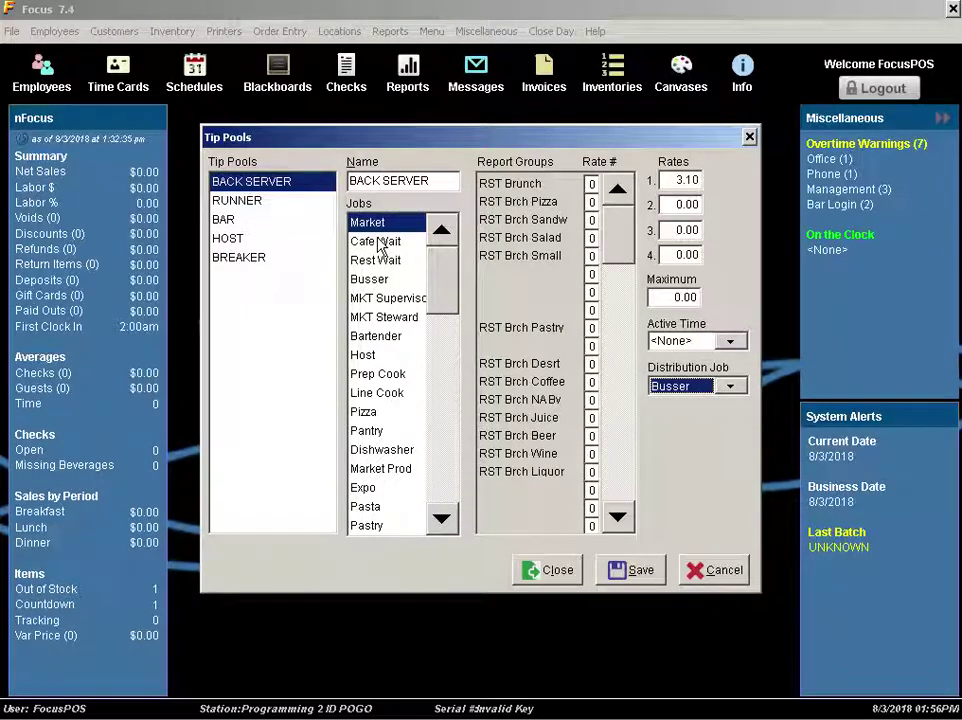
Show BACK SERVER's Cafe Wait report groups, each at rate number 1 worth 3.10
left_click(387, 250)
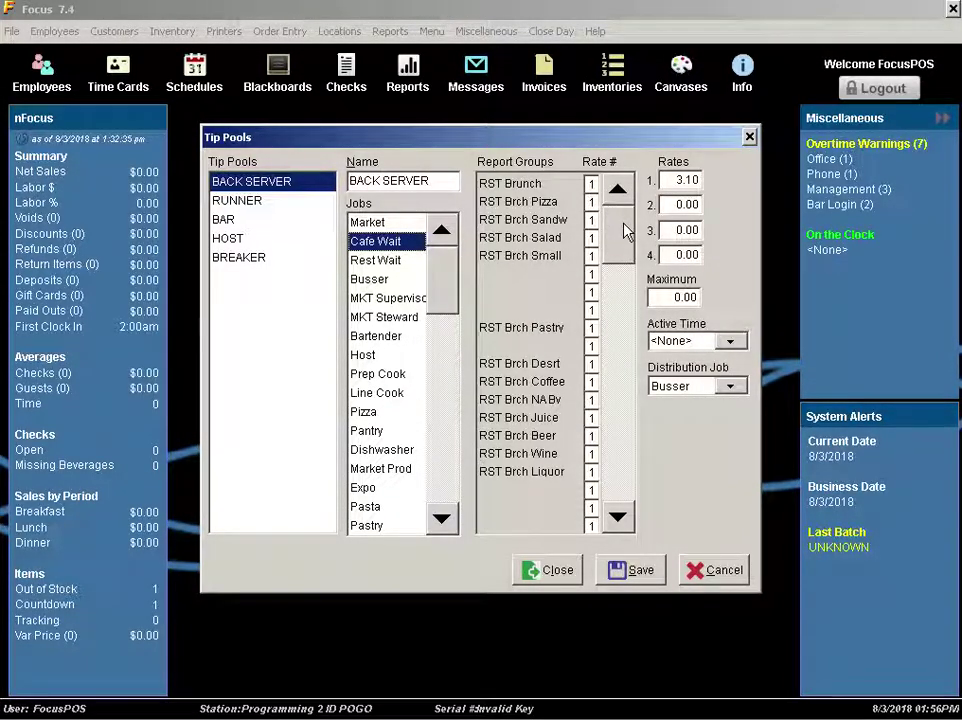
left_click_drag(624, 230, 624, 278)
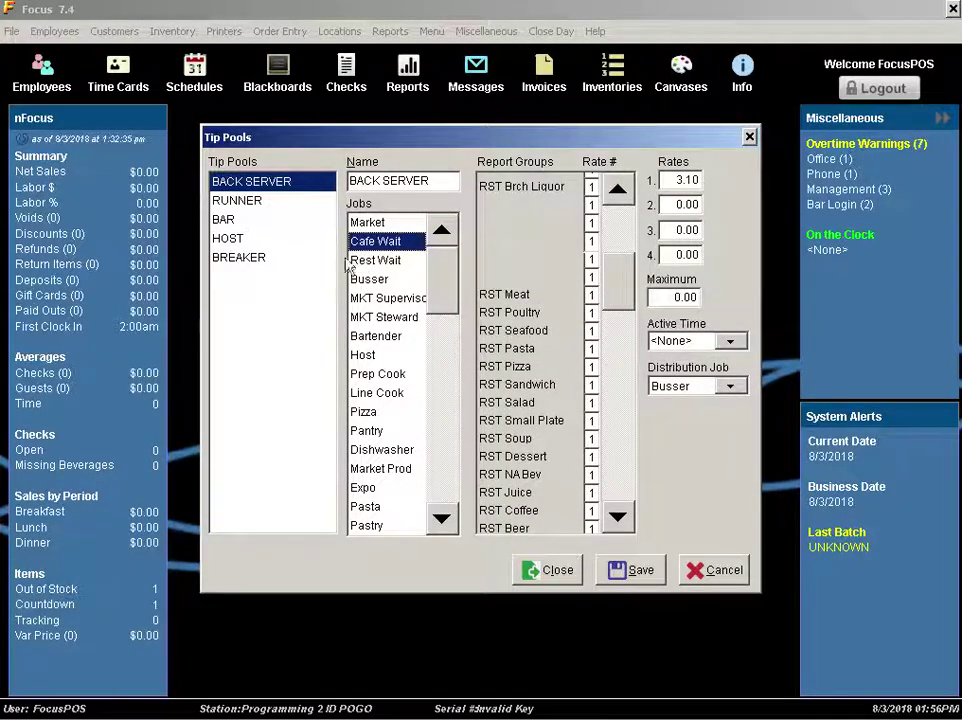
Review the BAR and HOST pools, then BREAKER's Rest Wait rates: 0.75, RST Brch at rate 1
left_click(223, 225)
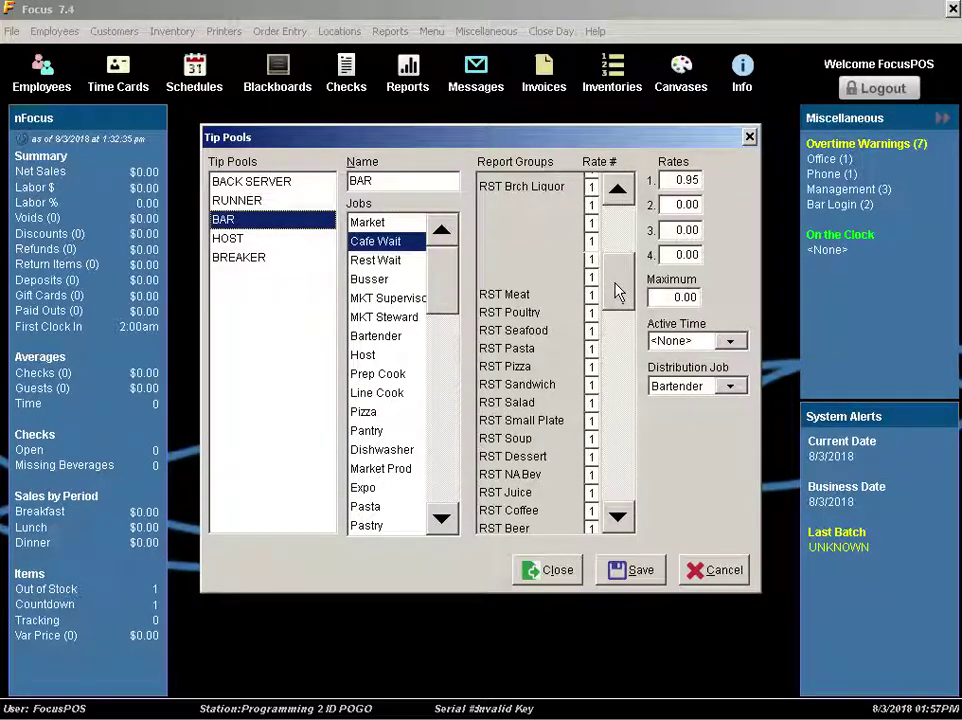
left_click_drag(618, 286, 617, 212)
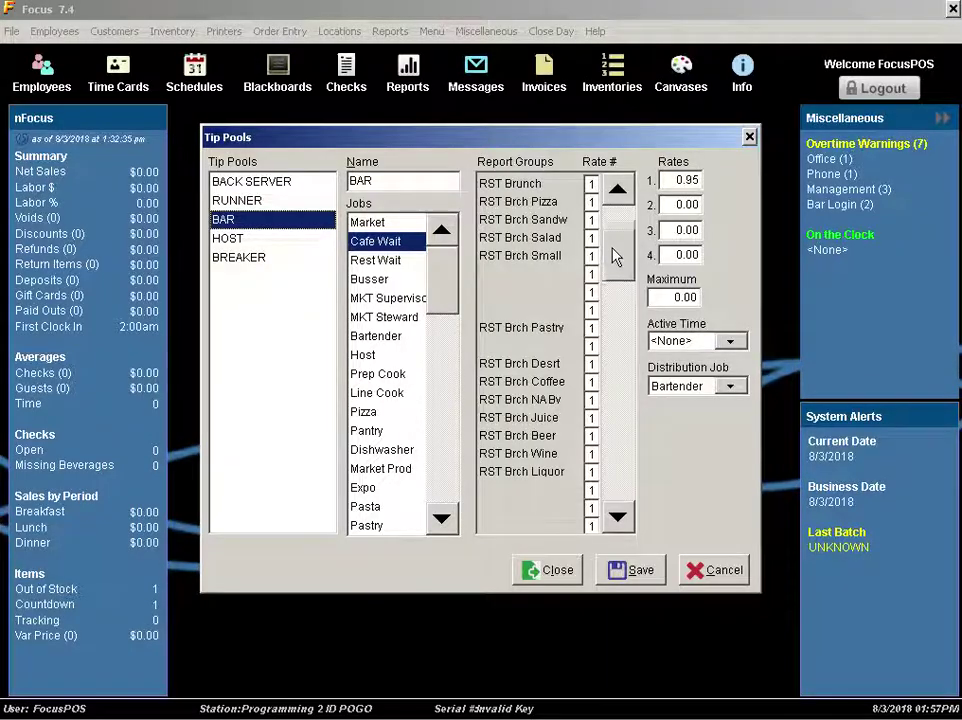
scroll(616, 268, "down", 4)
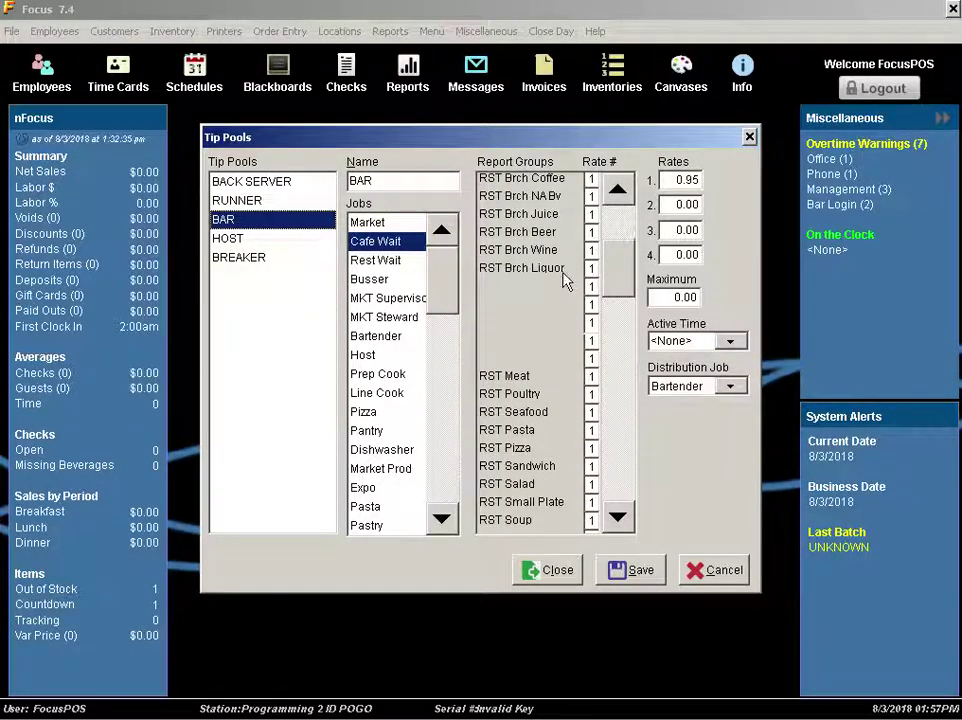
left_click(226, 241)
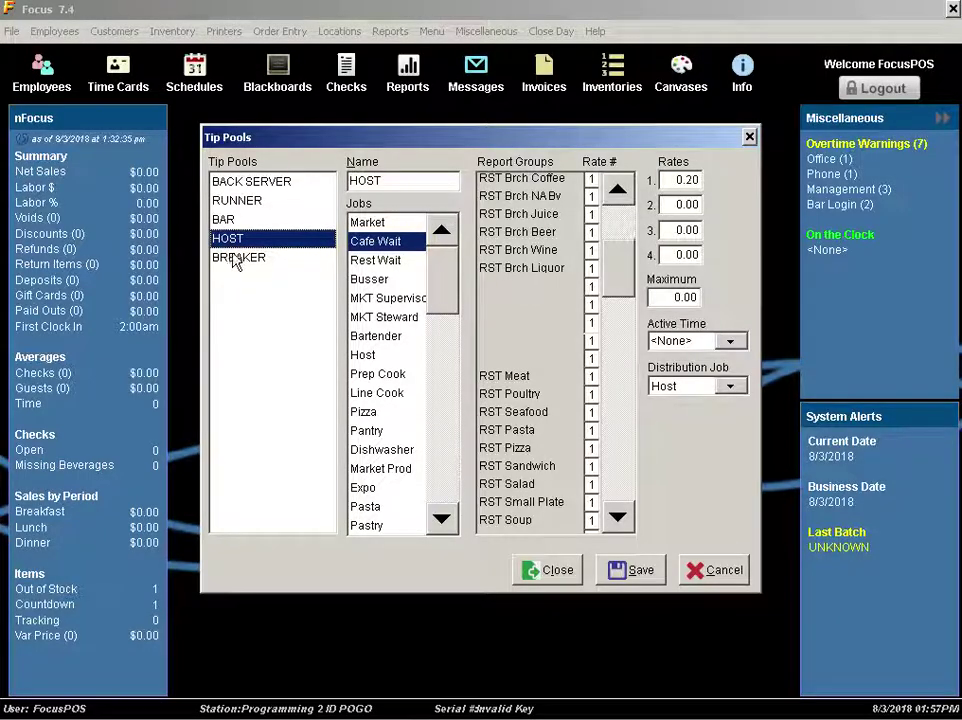
left_click(236, 259)
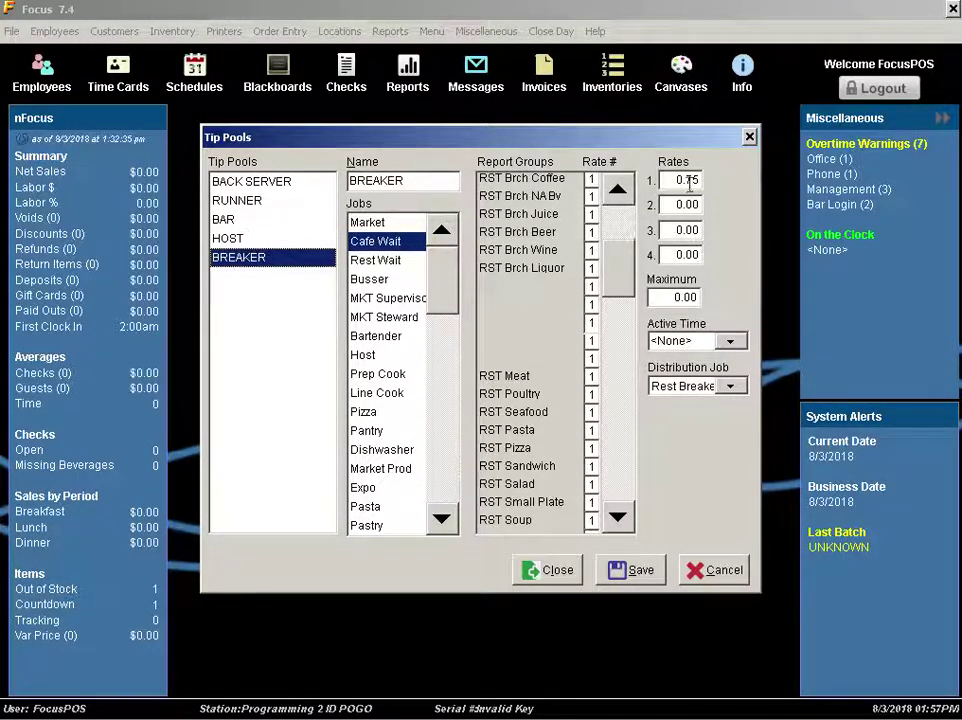
scroll(618, 213, "up", 4)
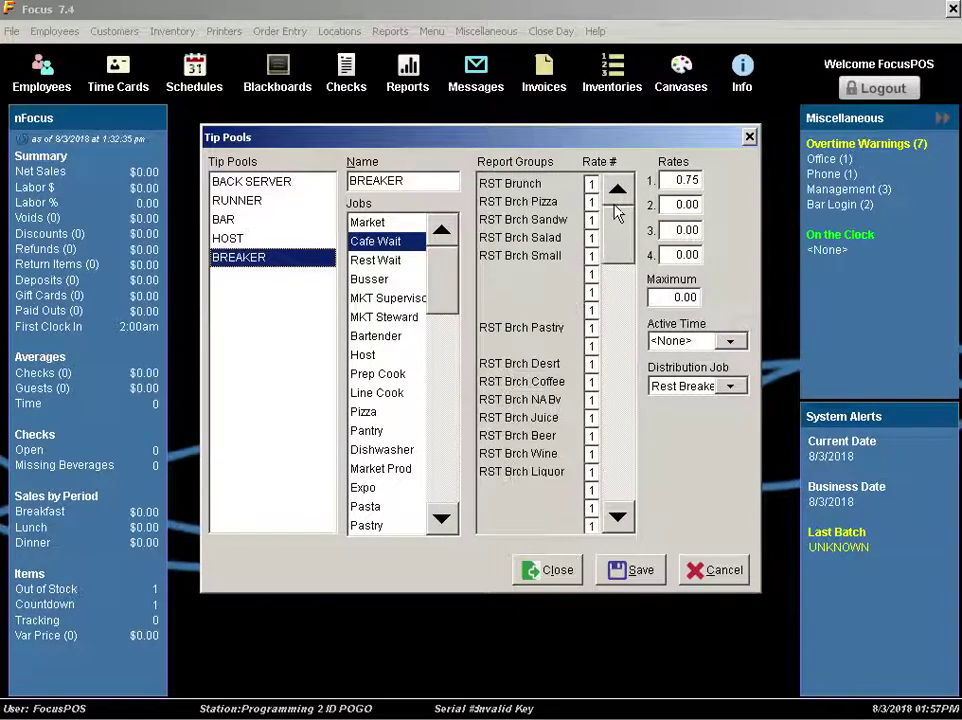
left_click(385, 262)
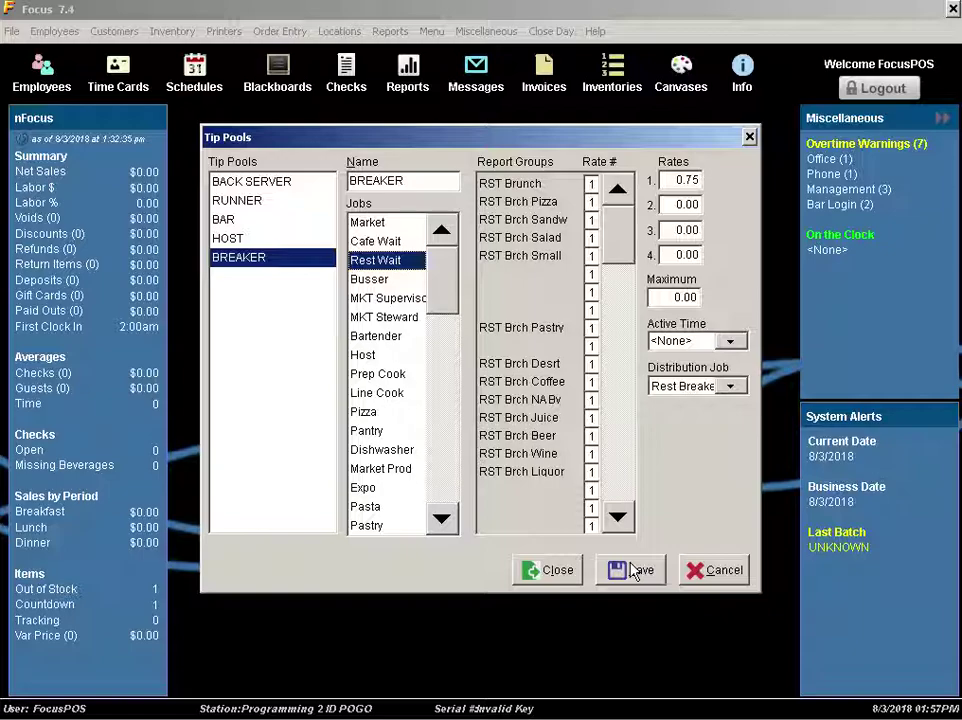
Close the Tip Pools editor and bring up the Check Out report's filters
left_click(538, 574)
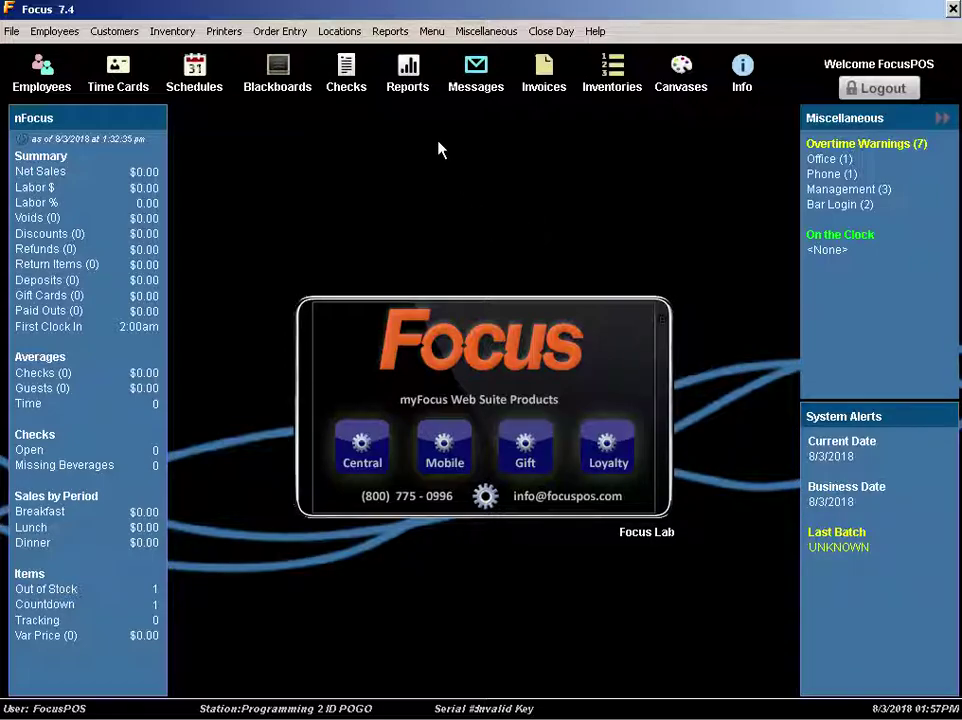
left_click(410, 68)
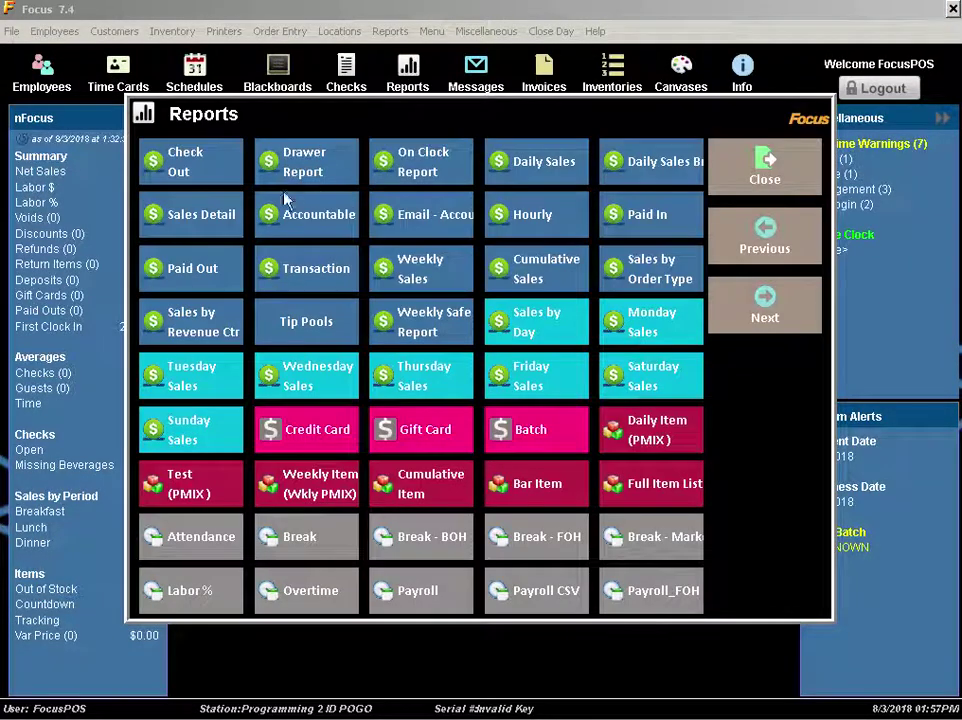
left_click(213, 173)
Filter Check Out to one employee's 07/30/2018 time card, 11:50 AM to 4:10 PM
left_click(240, 231)
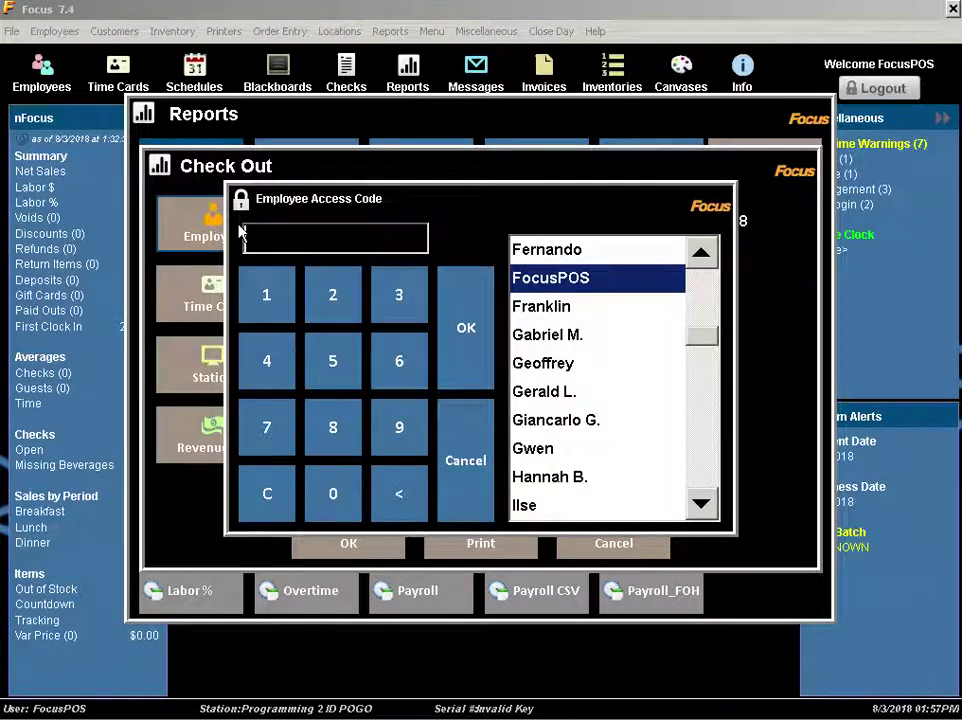
left_click(568, 372)
left_click(466, 361)
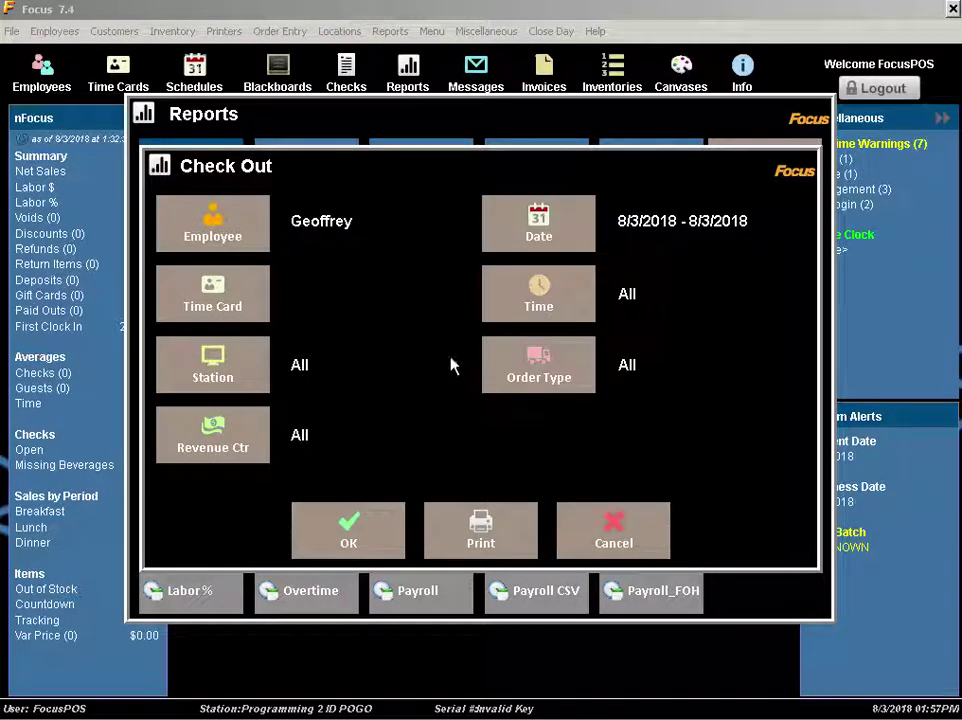
left_click(262, 300)
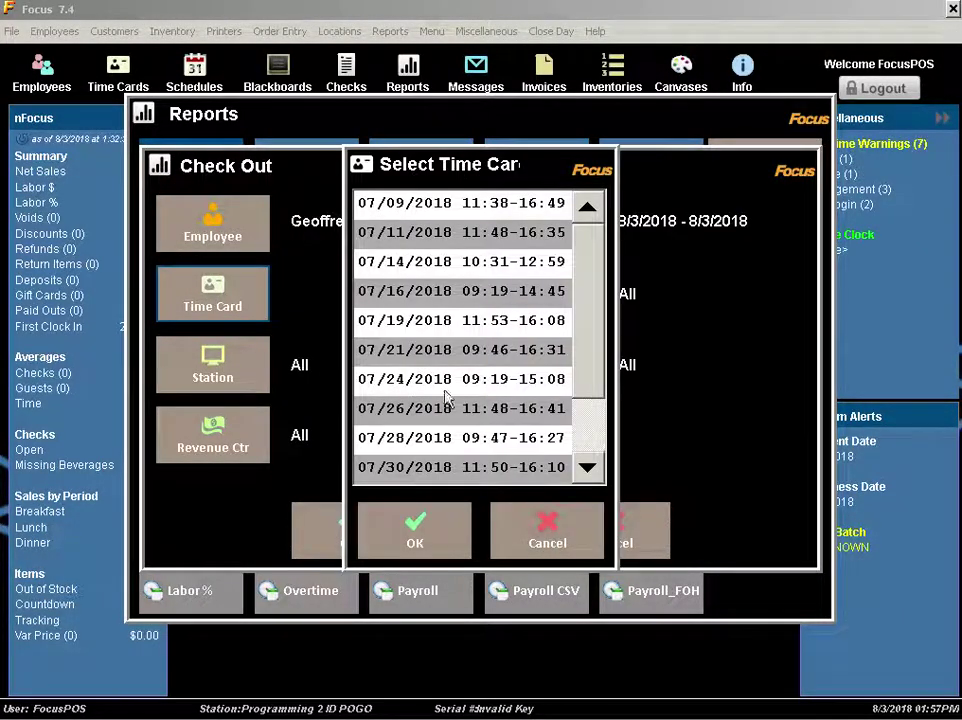
left_click(428, 478)
left_click(414, 535)
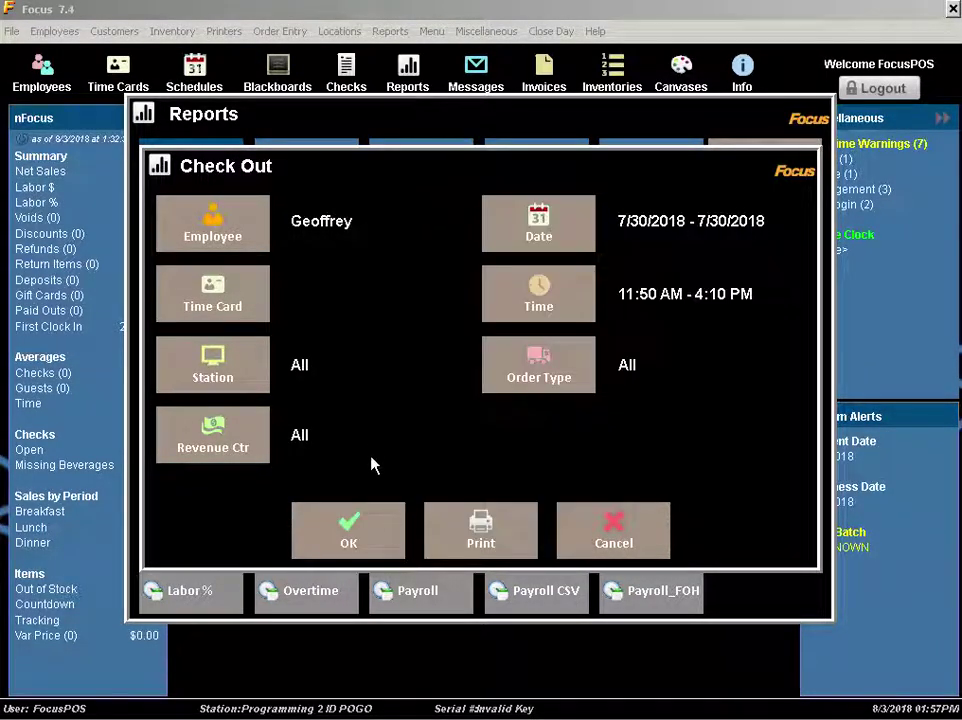
Run the Check Out report, review its tip pool payouts (BACK SERVER 26.08 to BREAKER 6.31), then close it
left_click(352, 545)
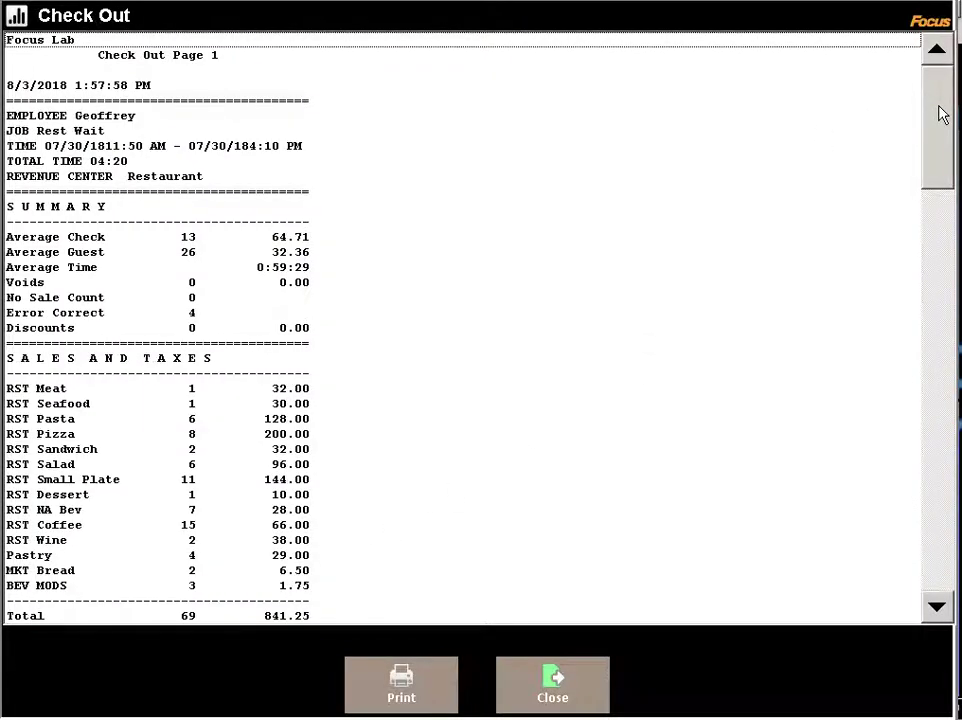
left_click_drag(940, 114, 938, 530)
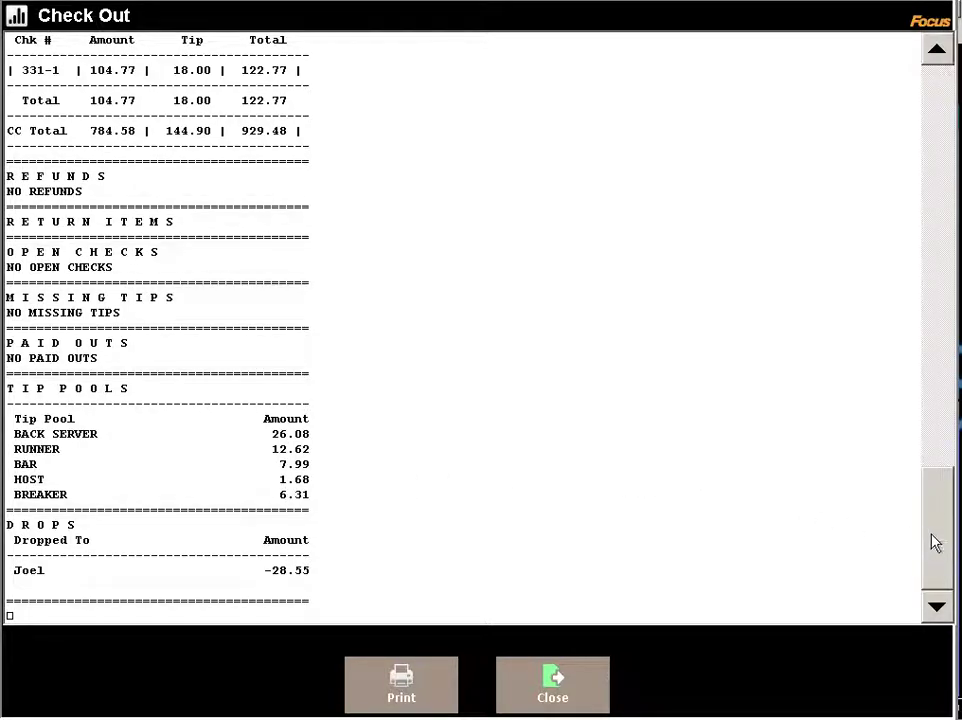
left_click(582, 691)
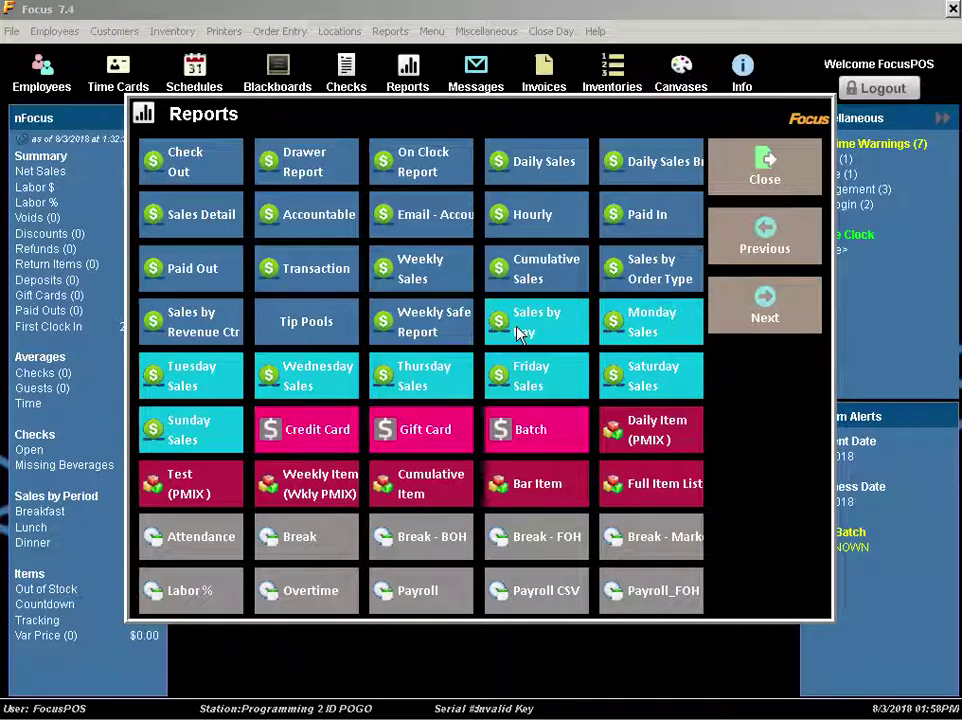
Set the Tip Pools report's start date to July 30, 2018
left_click(305, 320)
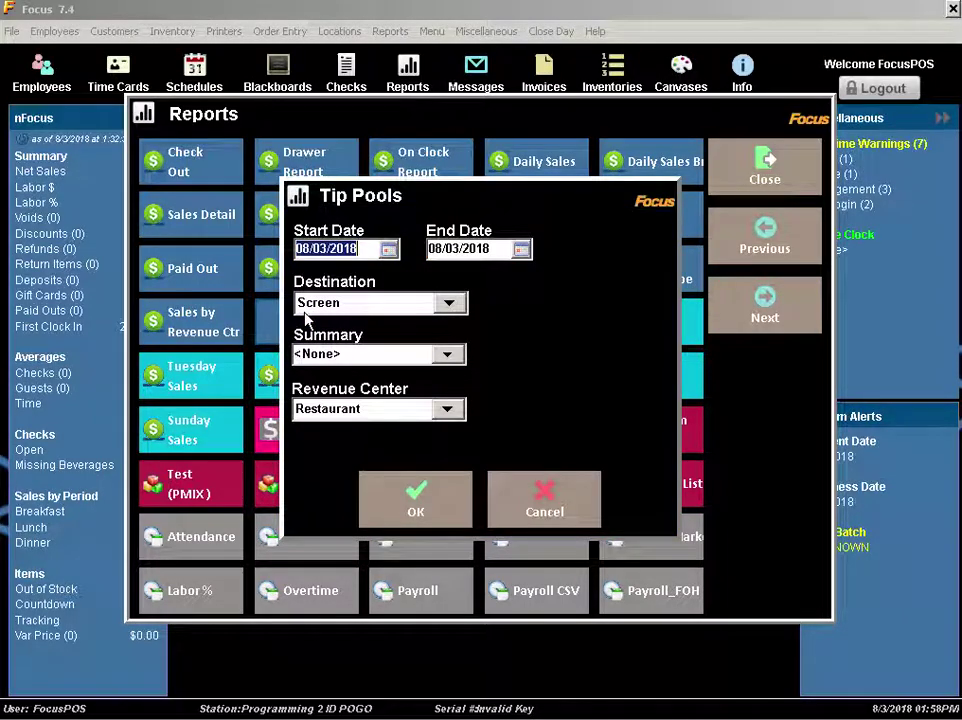
left_click(392, 251)
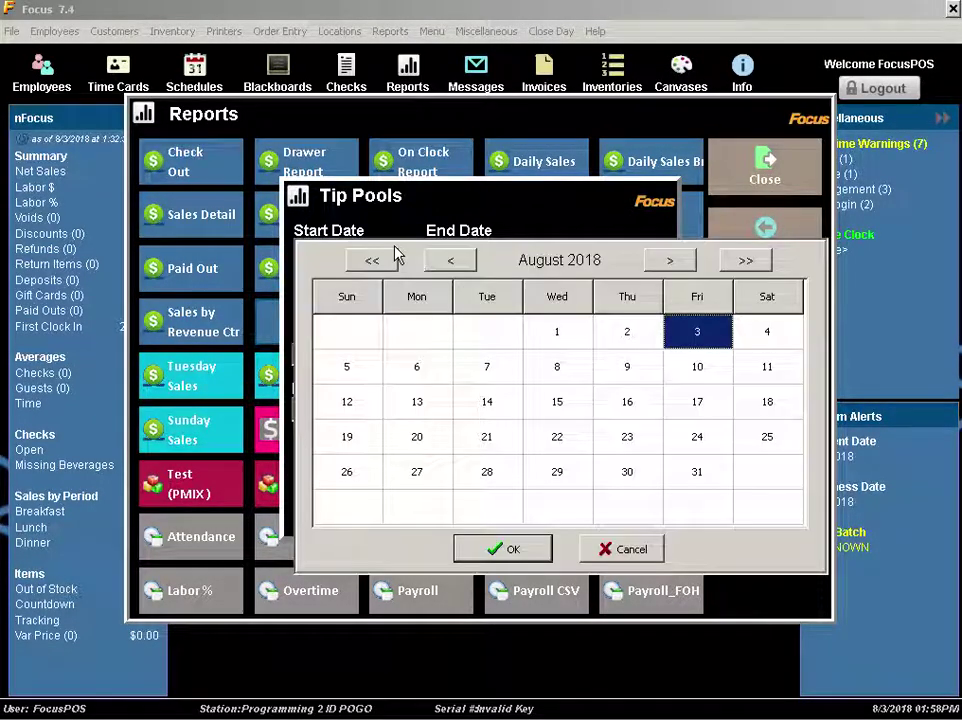
left_click(452, 261)
left_click(416, 474)
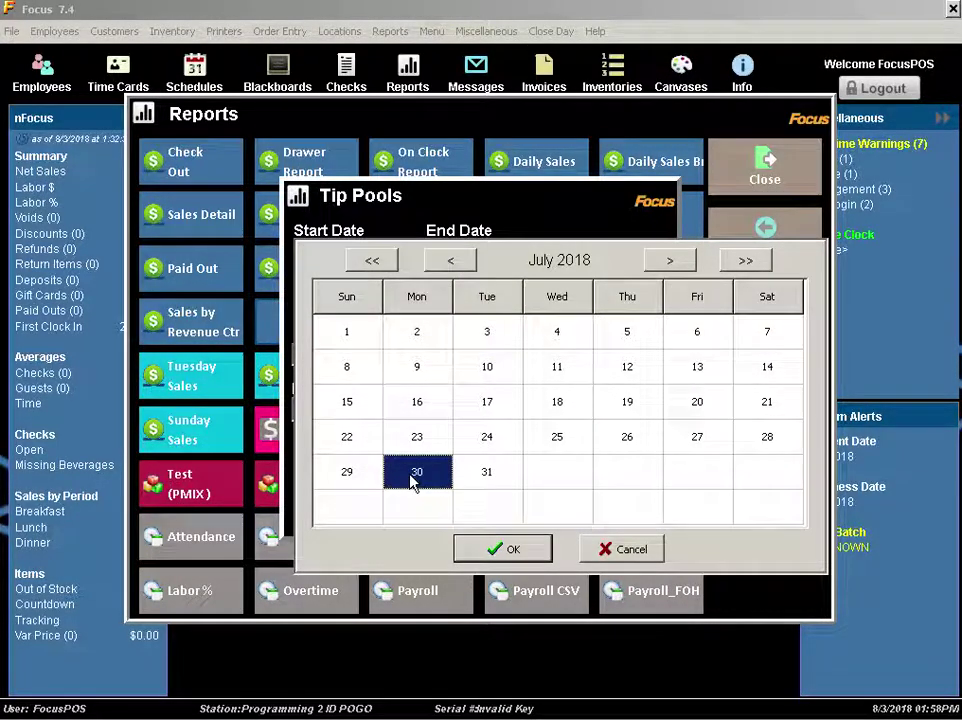
left_click(505, 551)
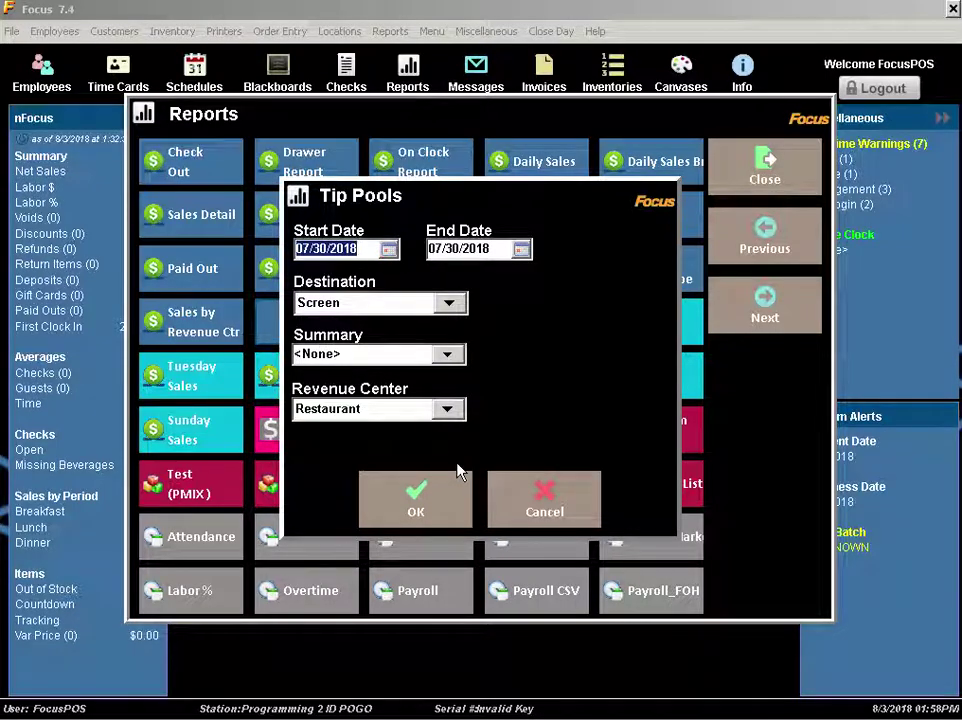
Run the 7/30/2018 Tip Pools report, showing BACK SERVER's 690.55 collected and distributed
left_click(425, 510)
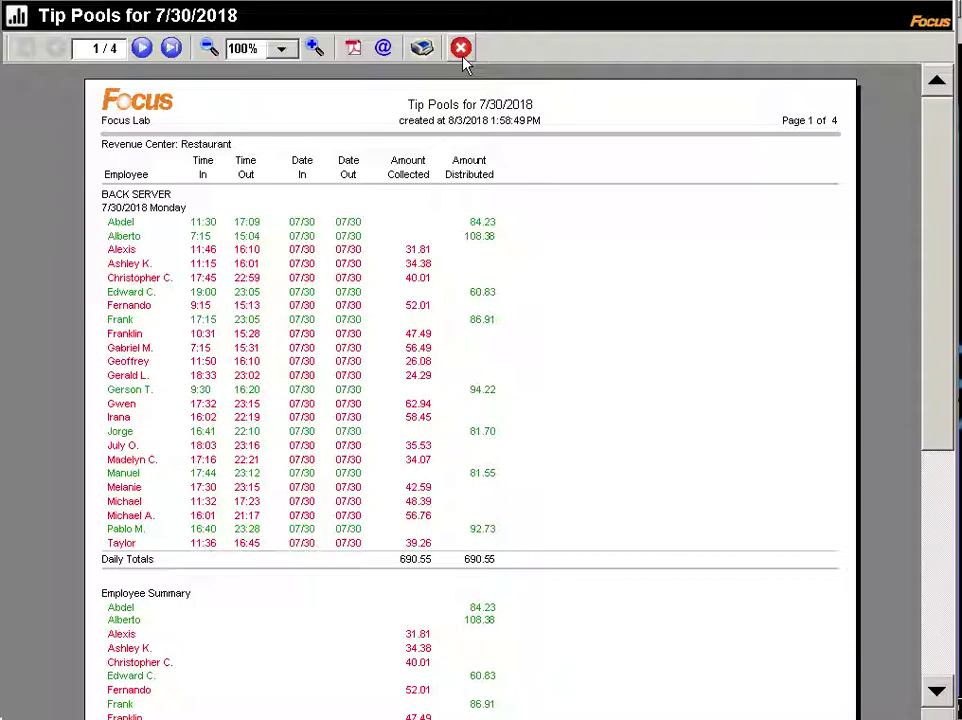
Close the report preview and Reports list, then return to the Tip Pools setup
left_click(461, 50)
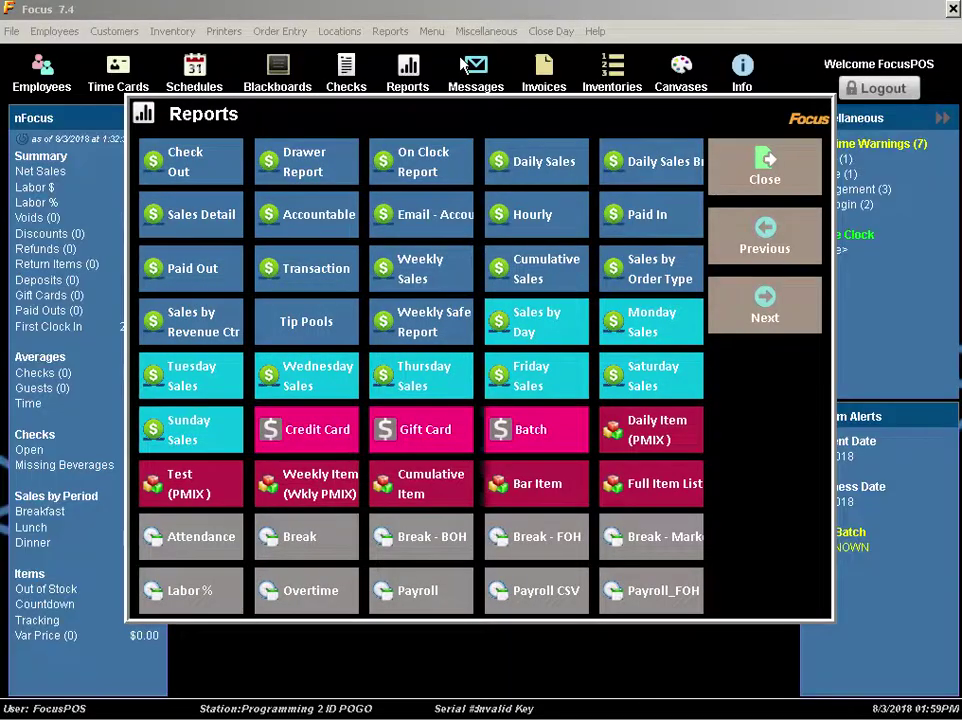
left_click(745, 160)
left_click(391, 35)
left_click(390, 99)
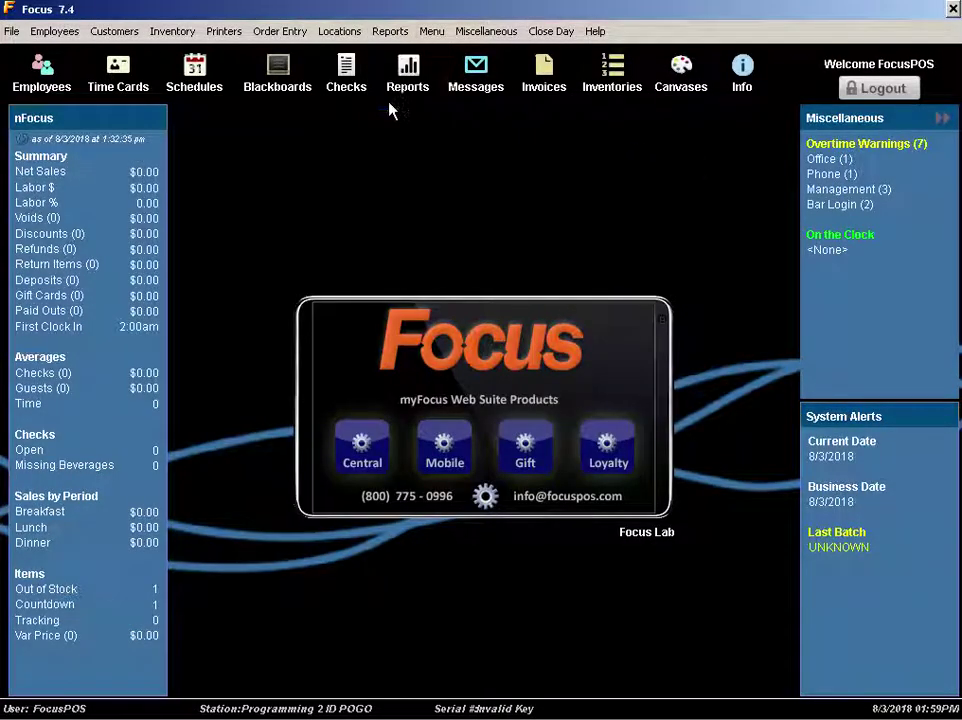